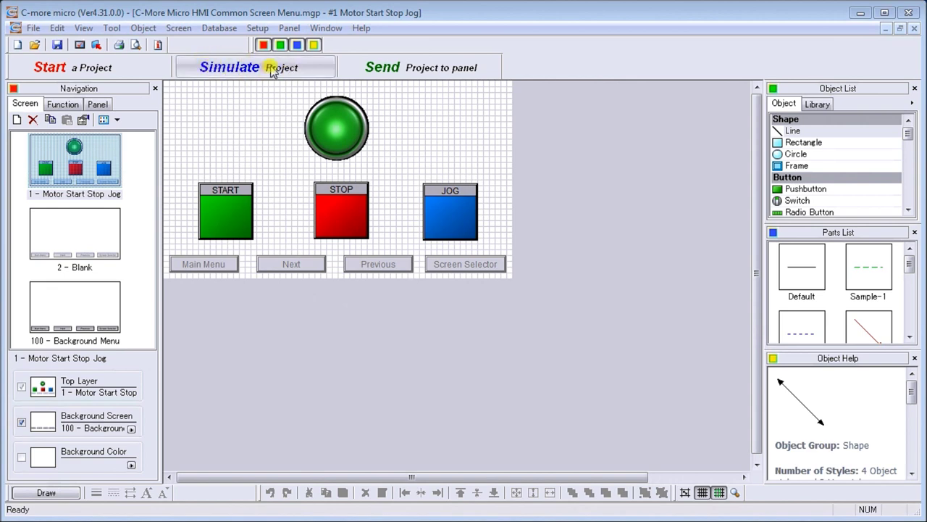
Step: Compile and launch the simulator to show the Motor Start Stop Jog screen and its tag list
{"action": "left_click", "coordinate": [33, 29]}
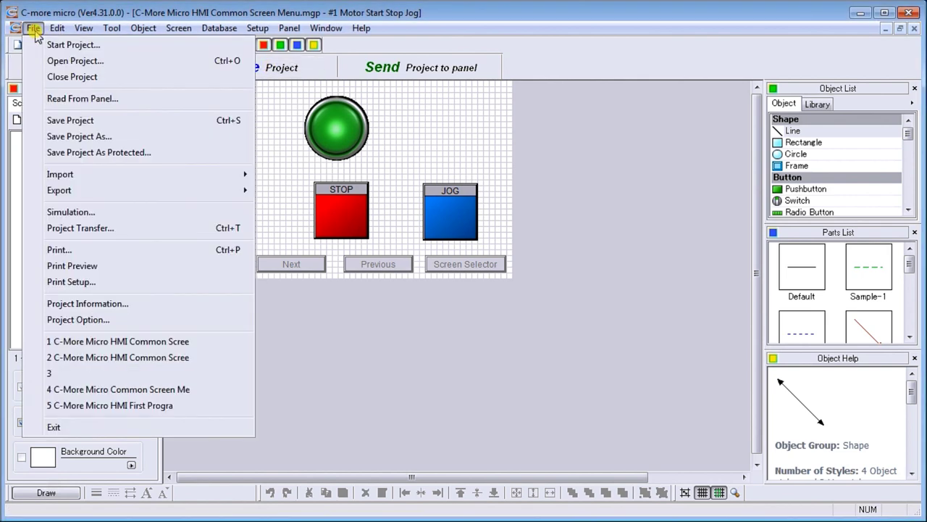
{"action": "left_click", "coordinate": [83, 215]}
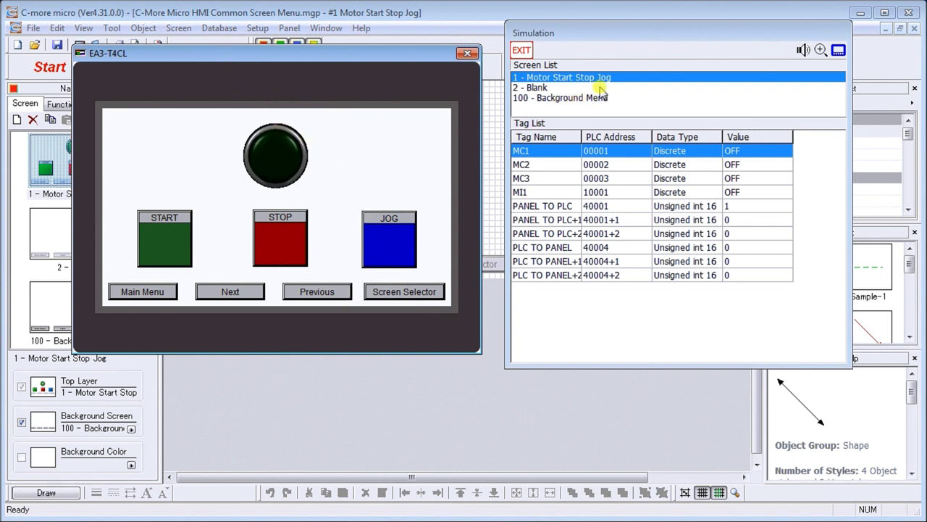
{"action": "left_click", "coordinate": [641, 44]}
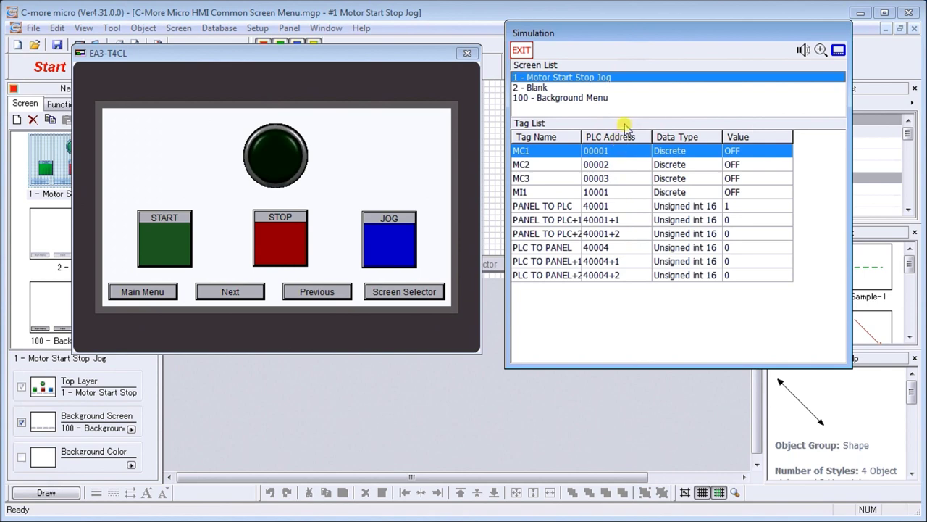
Step: Press START, STOP and JOG on the simulated panel to turn on MC1, MC2 and MC3
{"action": "left_click", "coordinate": [221, 52]}
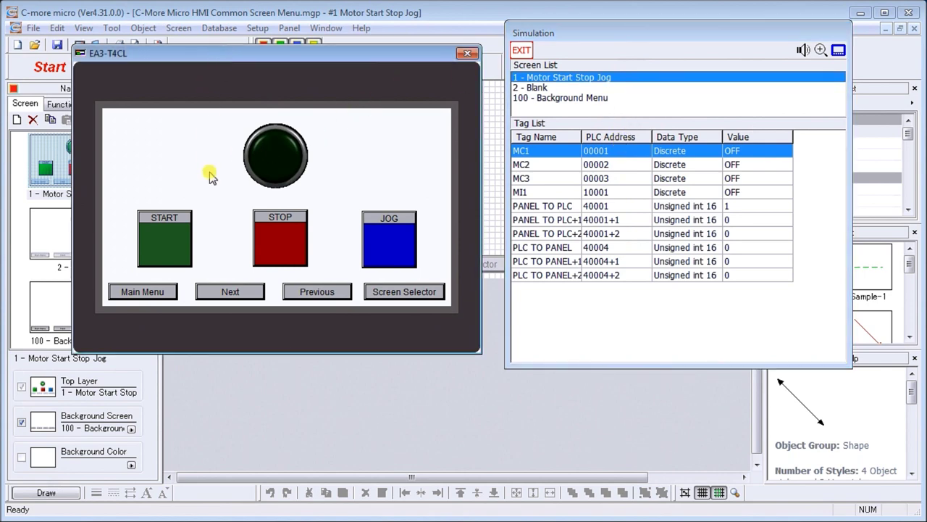
{"action": "left_click", "coordinate": [165, 249]}
{"action": "left_click", "coordinate": [179, 245]}
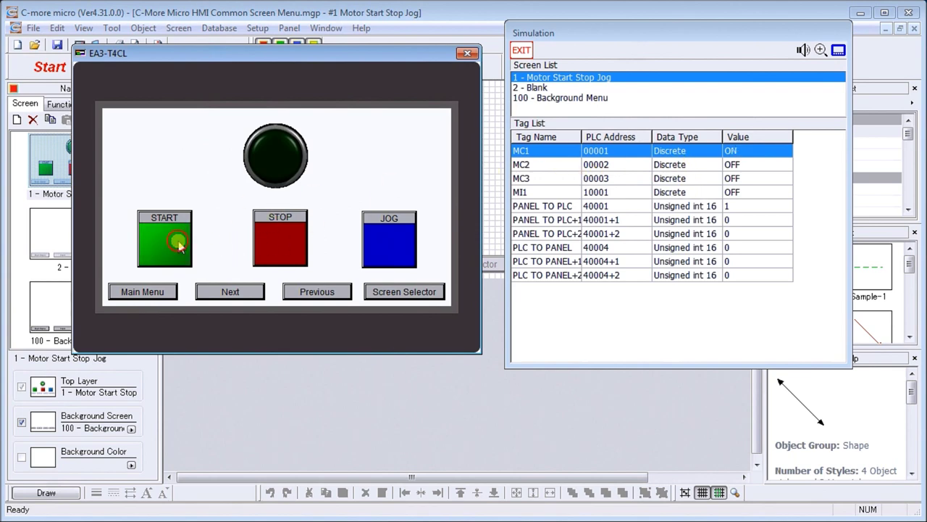
{"action": "left_click", "coordinate": [281, 247]}
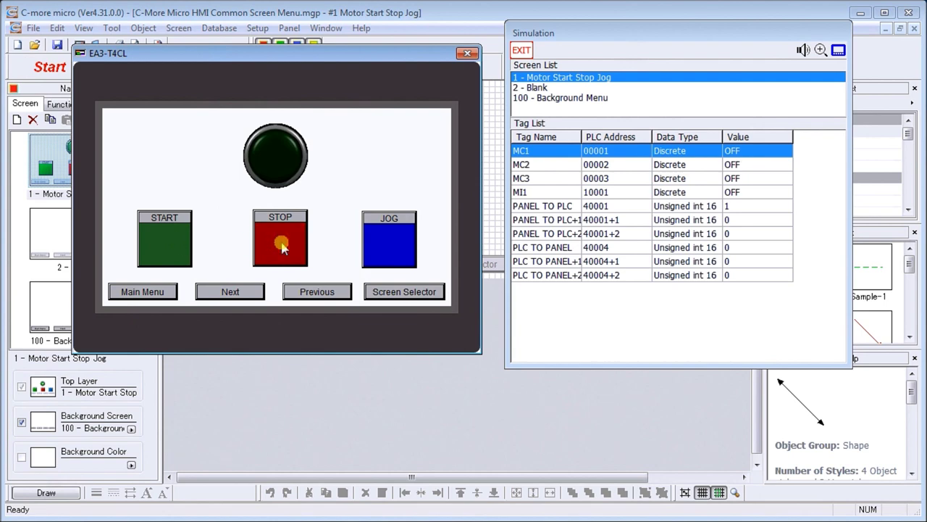
{"action": "left_click", "coordinate": [398, 245]}
Step: Switch the simulated panel to the 2.Blank screen through the Screen Selector
{"action": "left_click", "coordinate": [404, 295]}
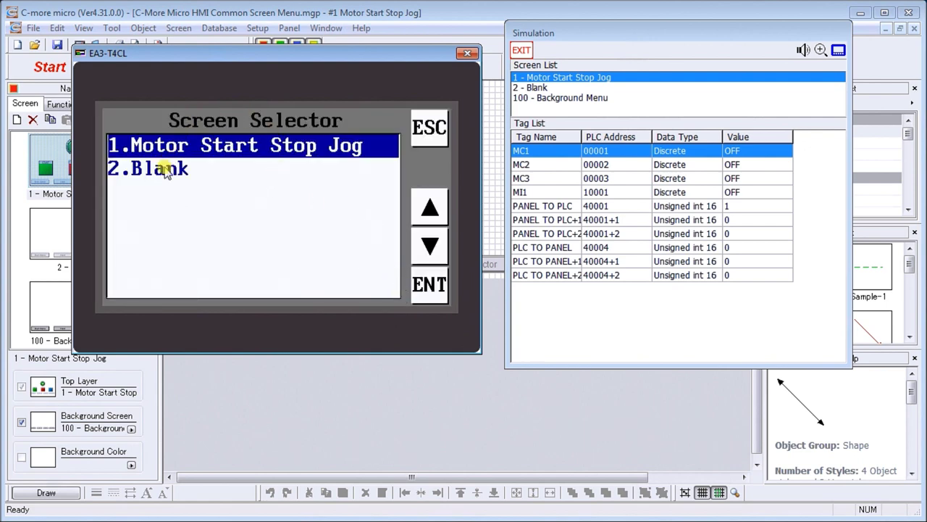
{"action": "left_click", "coordinate": [165, 166]}
{"action": "left_click", "coordinate": [421, 281]}
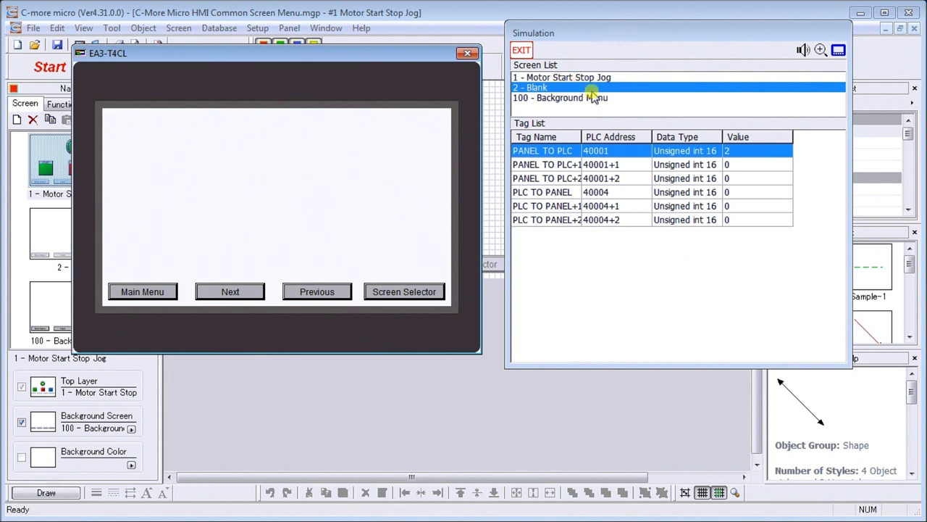
Step: Test the Previous, Next and Main Menu buttons, ending on Motor Start Stop Jog
{"action": "left_click", "coordinate": [309, 297]}
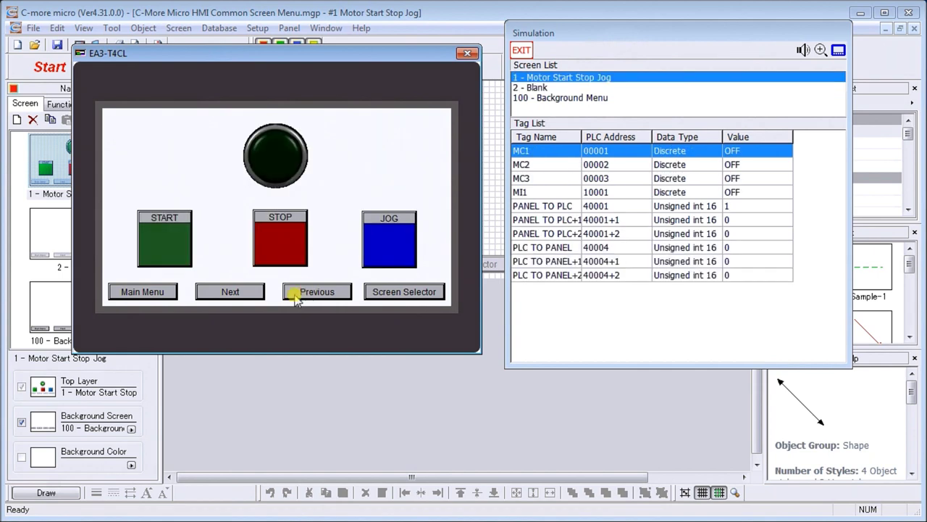
{"action": "left_click", "coordinate": [234, 298]}
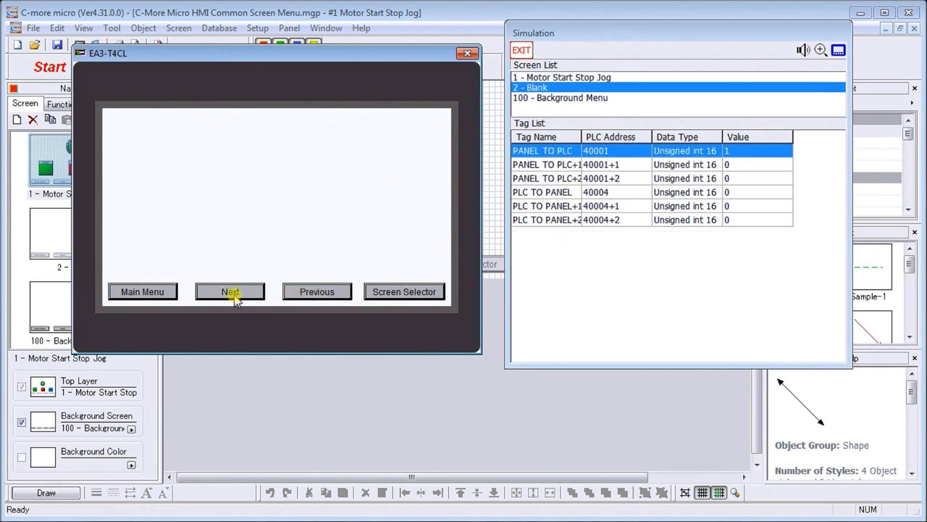
{"action": "left_click", "coordinate": [145, 293]}
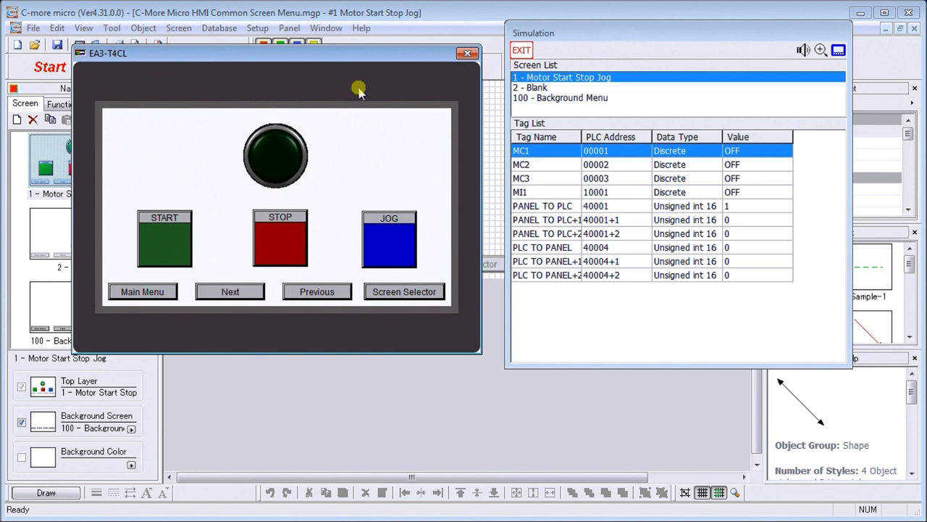
{"action": "left_click", "coordinate": [647, 43]}
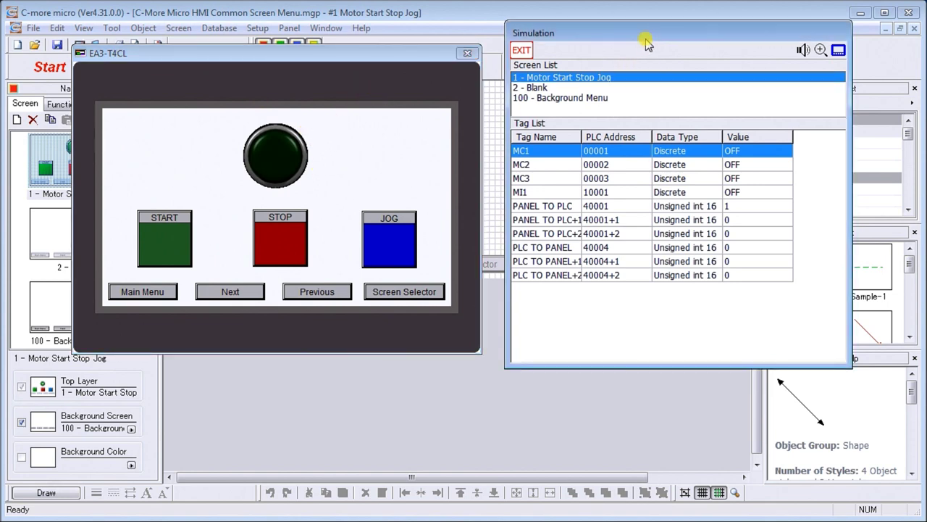
{"action": "left_click", "coordinate": [537, 87]}
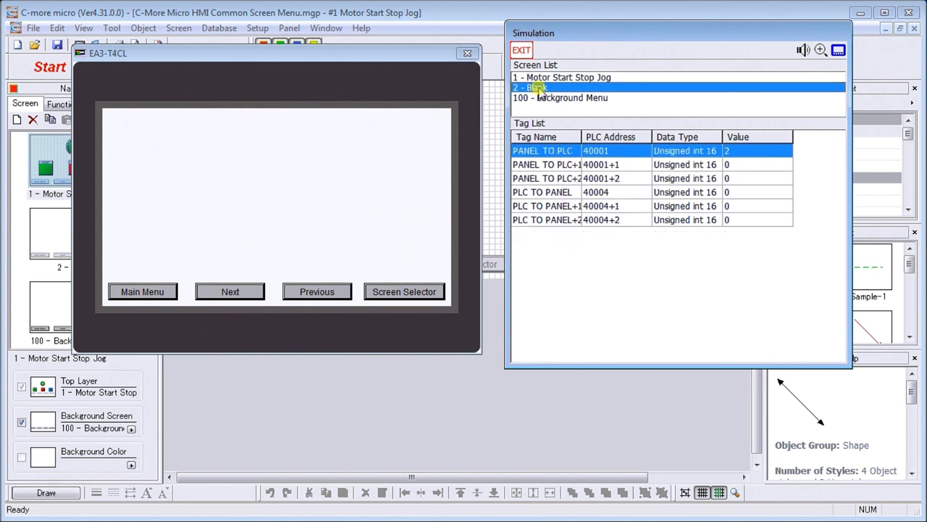
{"action": "left_click", "coordinate": [550, 77]}
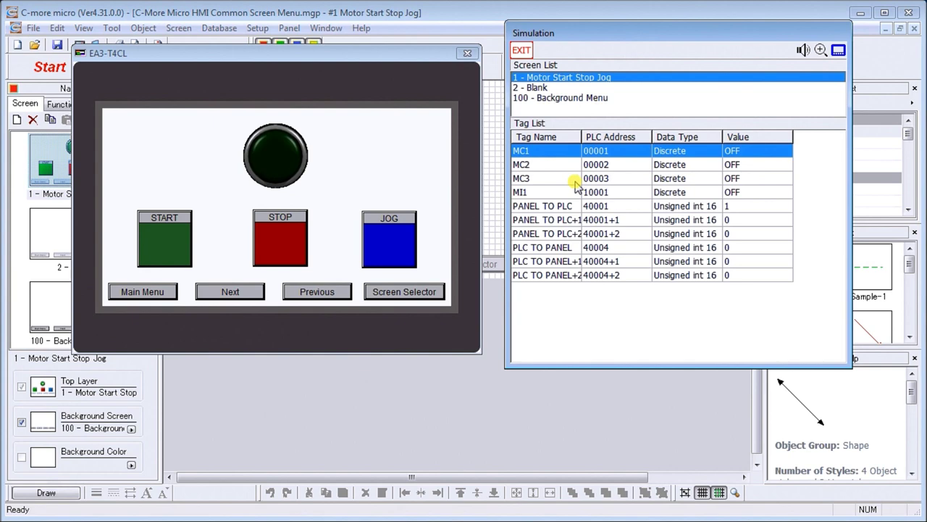
{"action": "left_click", "coordinate": [555, 88]}
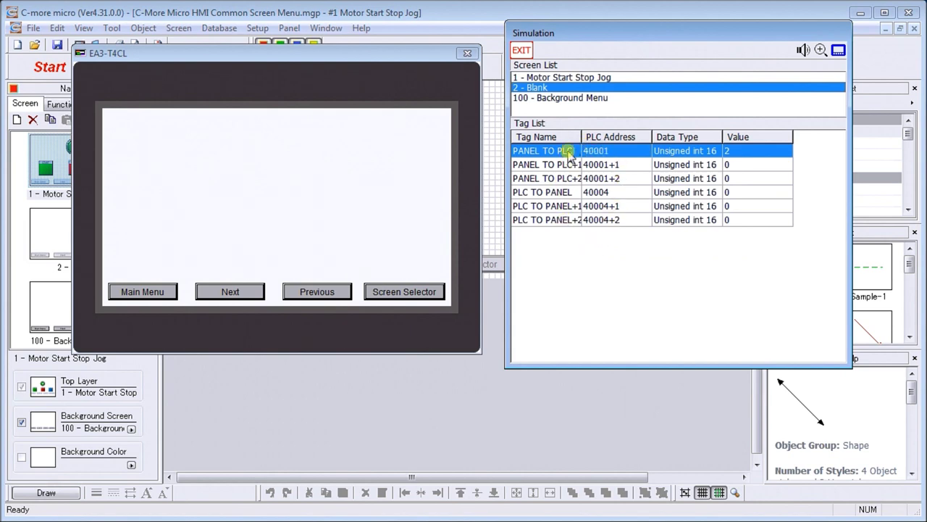
{"action": "left_click", "coordinate": [566, 78]}
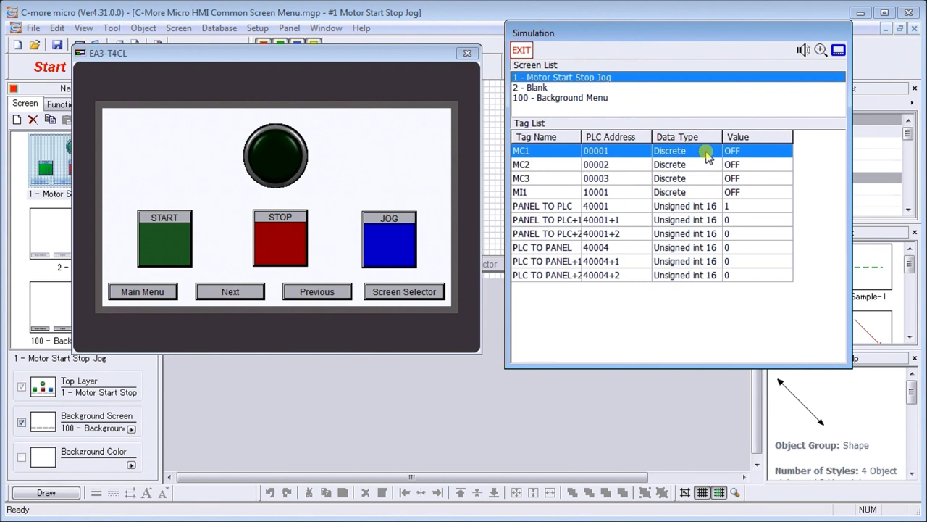
Step: Toggle MC1 on and back off in the Tag List, then set MI1 ON to light the green lamp
{"action": "double_click", "coordinate": [703, 157]}
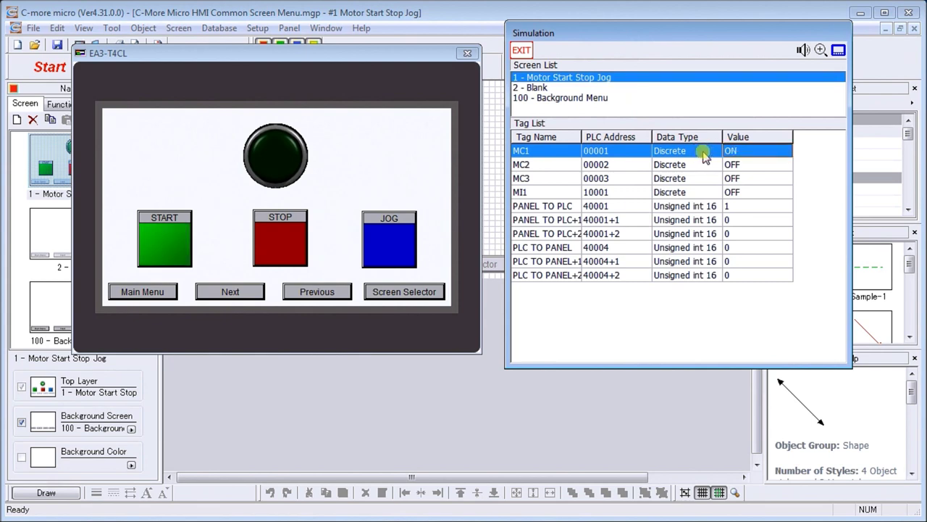
{"action": "double_click", "coordinate": [703, 157]}
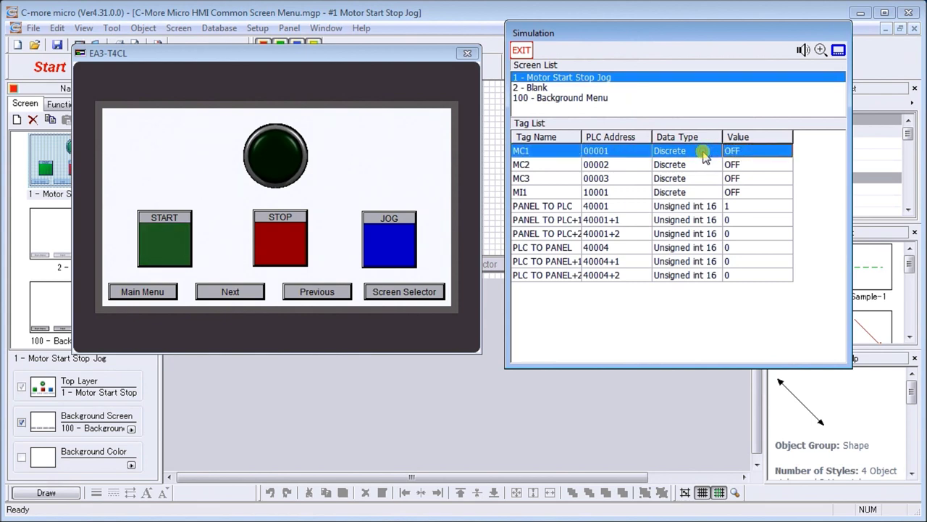
{"action": "double_click", "coordinate": [703, 192]}
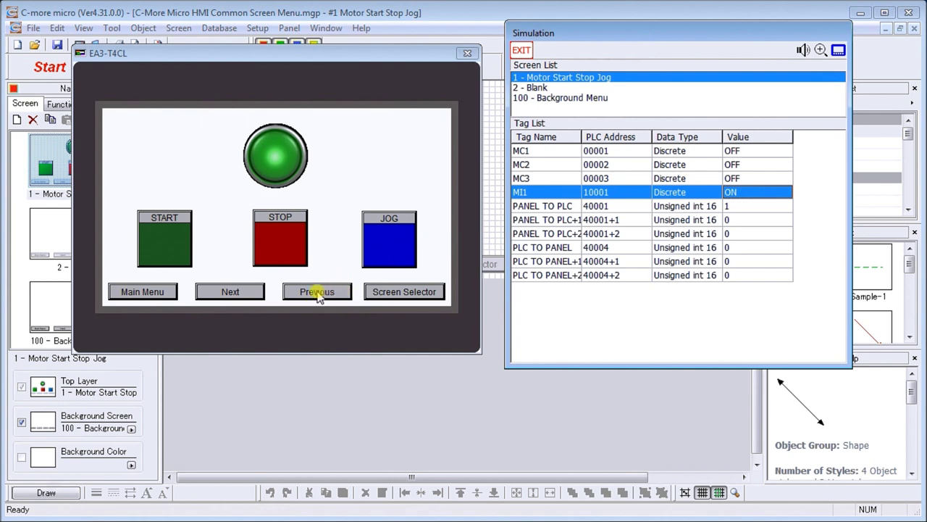
Step: Move the panel to the Blank screen, then return it to Motor Start Stop Jog with Main Menu
{"action": "left_click", "coordinate": [253, 291]}
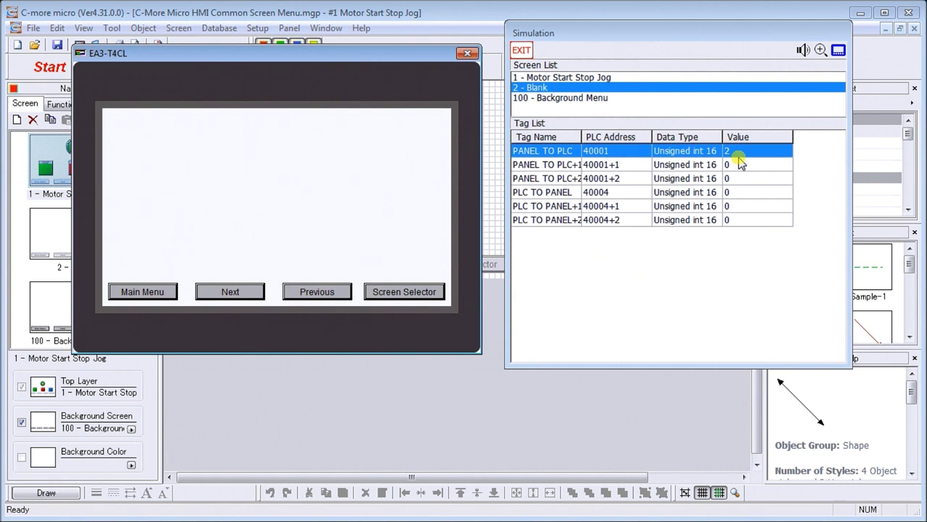
{"action": "left_click", "coordinate": [131, 292]}
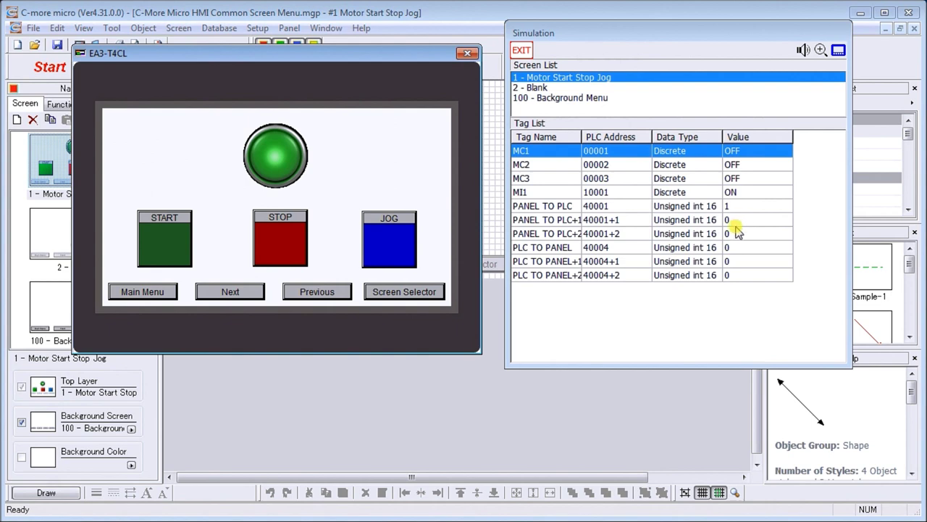
Step: Set the PLC TO PANEL tag to 2 to jump the panel to the Blank screen
{"action": "left_click", "coordinate": [738, 251]}
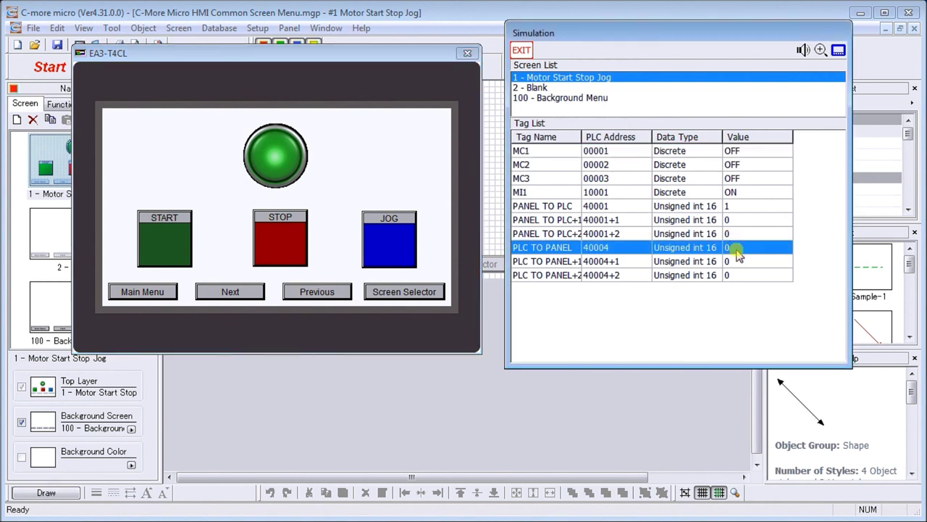
{"action": "left_click", "coordinate": [733, 247]}
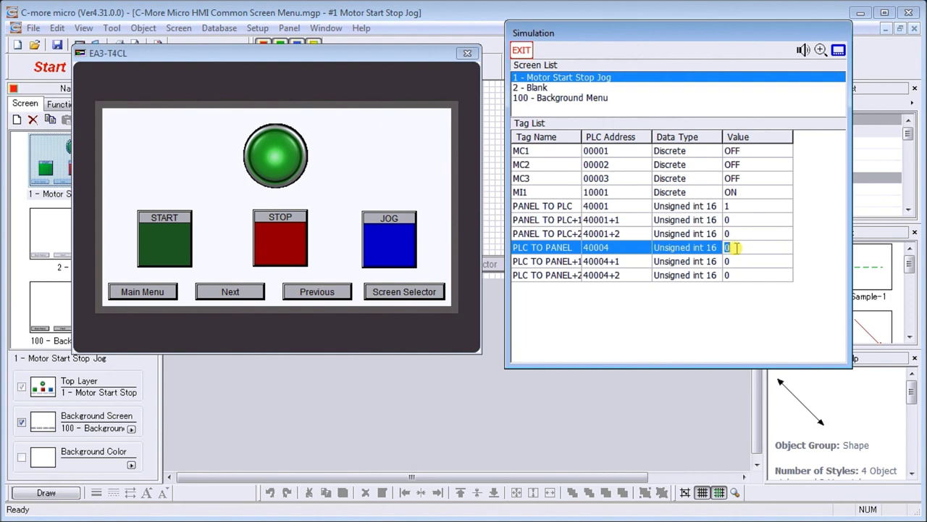
{"action": "type", "text": "2"}
{"action": "key", "text": "Return"}
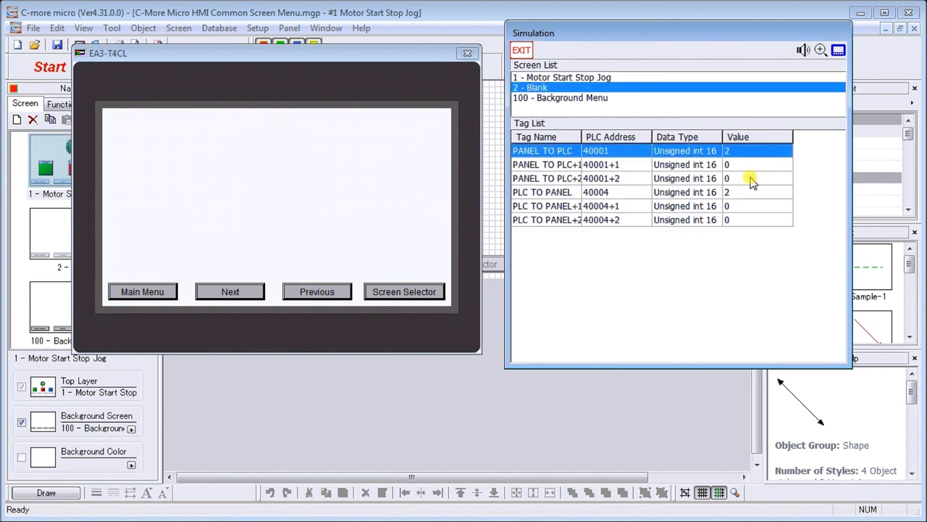
Step: Set PANEL TO PLC to 1, show the Motor Start Stop Jog screen, and begin editing PLC TO PANEL
{"action": "double_click", "coordinate": [739, 150]}
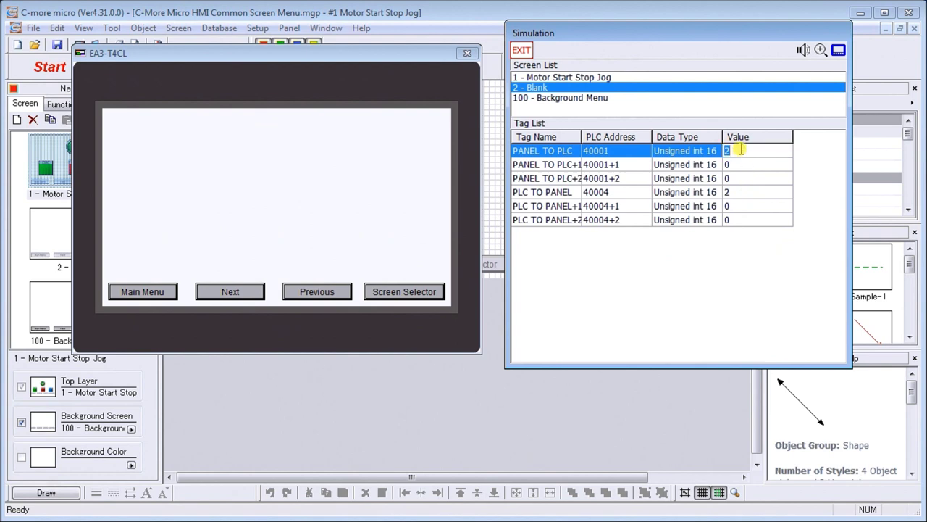
{"action": "type", "text": "1"}
{"action": "left_click", "coordinate": [746, 165]}
{"action": "left_click", "coordinate": [743, 157]}
{"action": "left_click", "coordinate": [739, 166]}
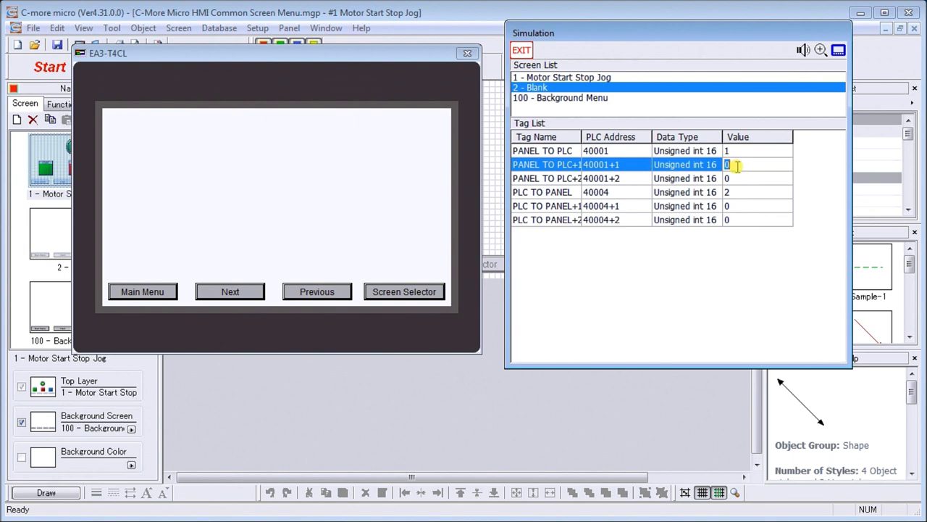
{"action": "left_click", "coordinate": [594, 78]}
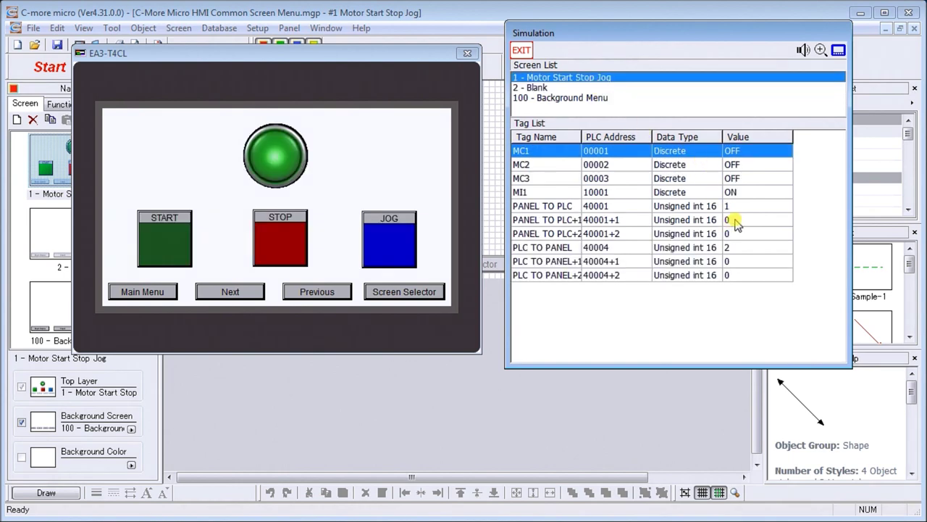
{"action": "left_click", "coordinate": [733, 247]}
{"action": "left_click", "coordinate": [733, 248]}
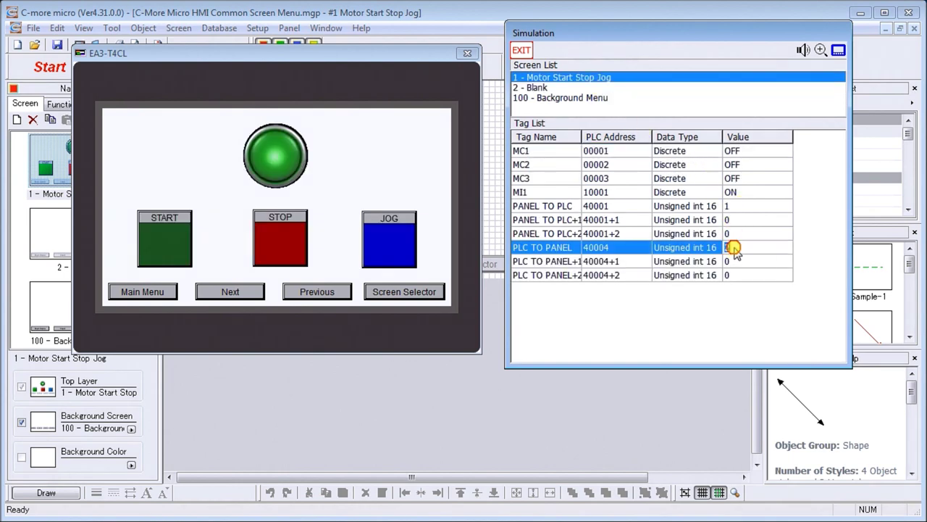
Step: Reset PLC TO PANEL to 0, then set PLC TO PANEL+2 to 1 (blue) and 2 (red)
{"action": "type", "text": "0"}
{"action": "left_click", "coordinate": [743, 205]}
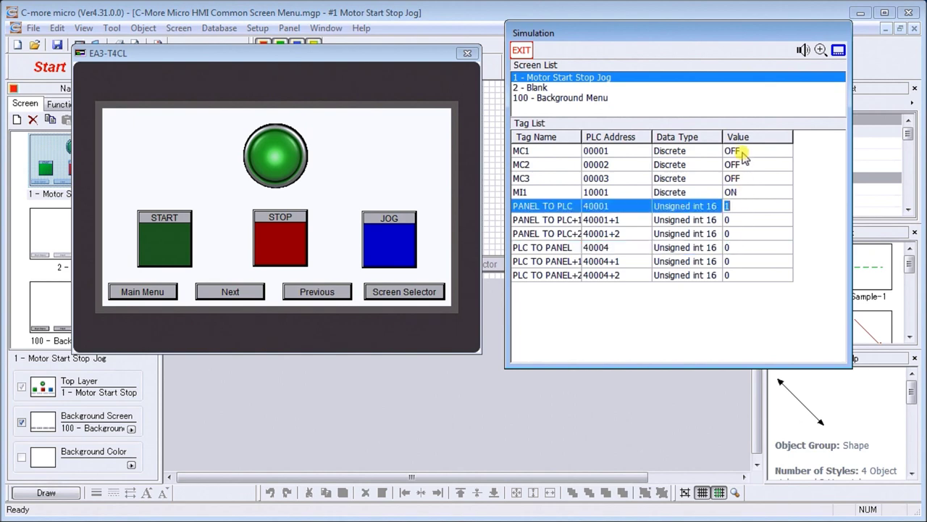
{"action": "left_click", "coordinate": [735, 275]}
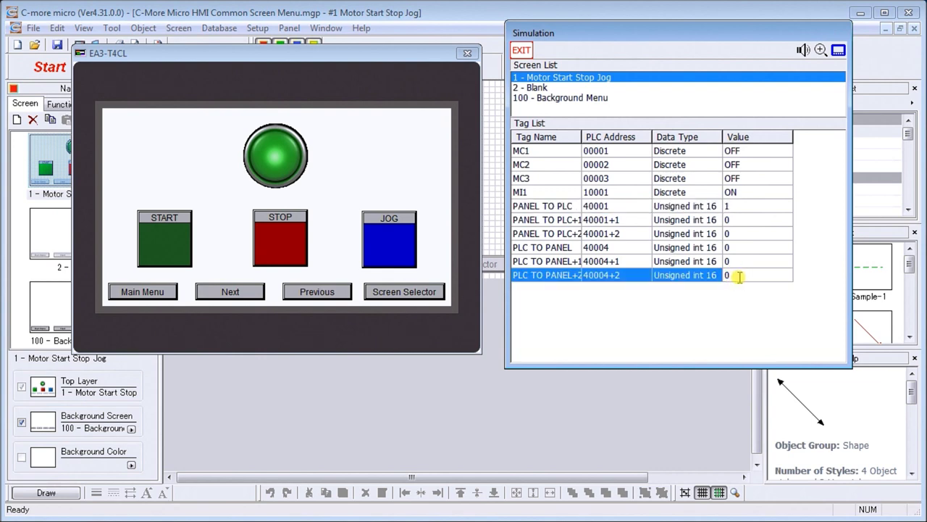
{"action": "type", "text": "1"}
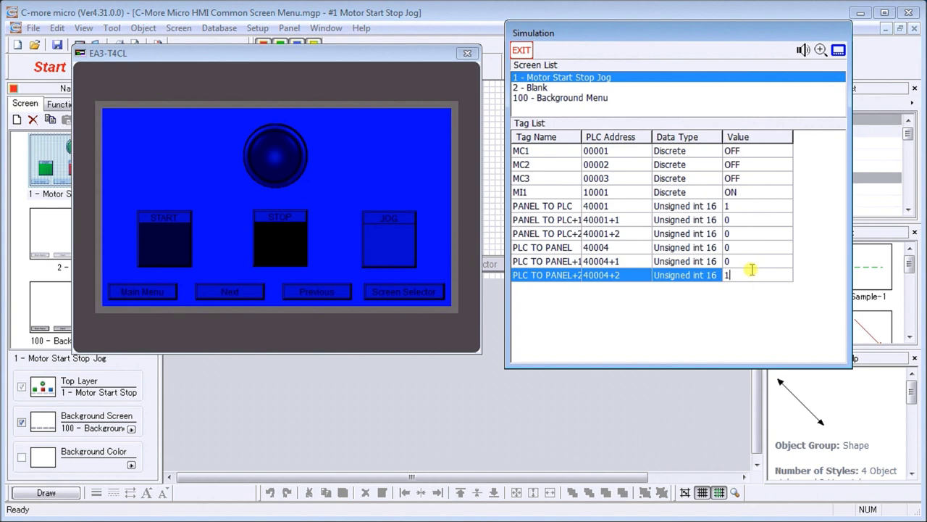
{"action": "double_click", "coordinate": [729, 276]}
{"action": "type", "text": "2"}
{"action": "key", "text": "Return"}
Step: Set PLC TO PANEL+1 to 0, PLC TO PANEL+2 to 3 for magenta, then reset it to 0
{"action": "left_click", "coordinate": [739, 261]}
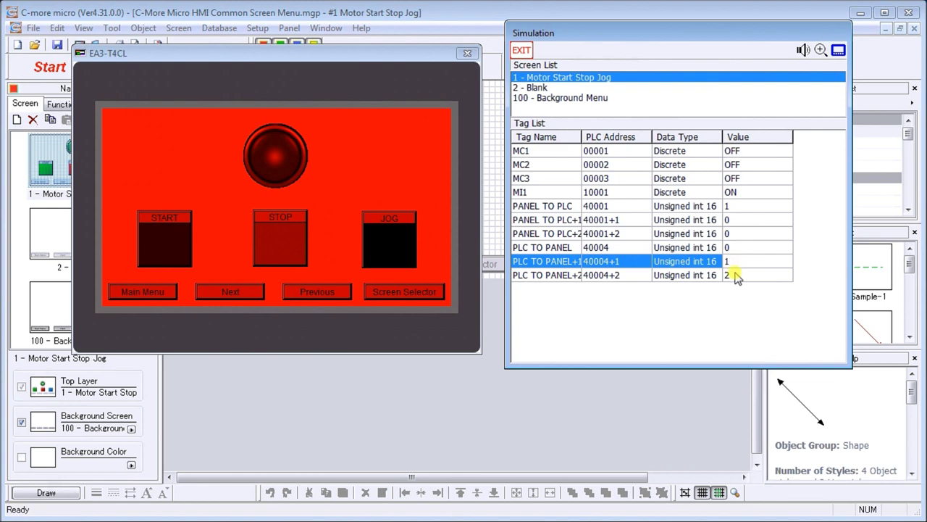
{"action": "left_click", "coordinate": [737, 274]}
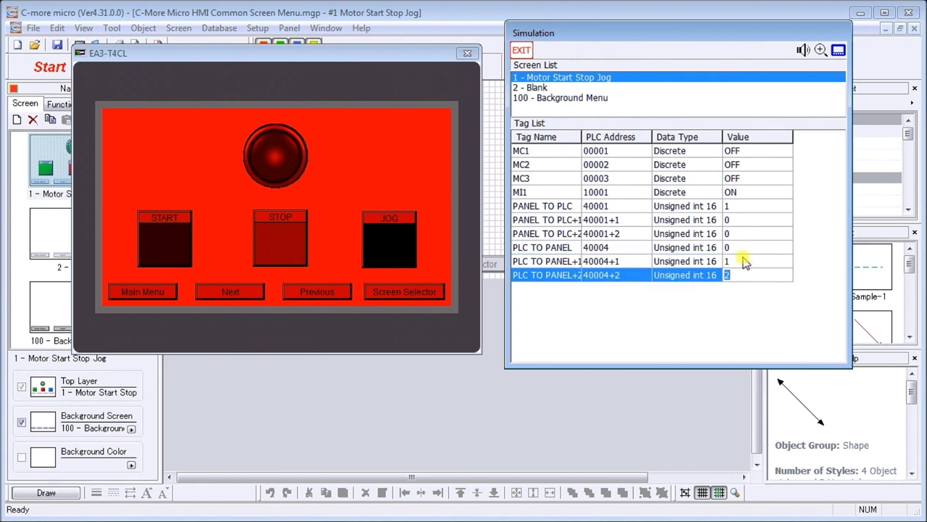
{"action": "left_click", "coordinate": [743, 262]}
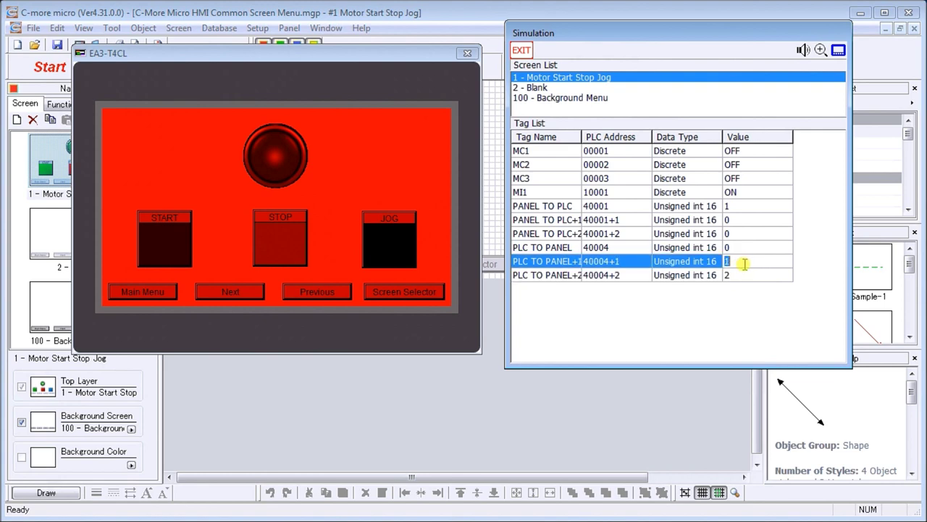
{"action": "type", "text": "0"}
{"action": "left_click", "coordinate": [744, 275]}
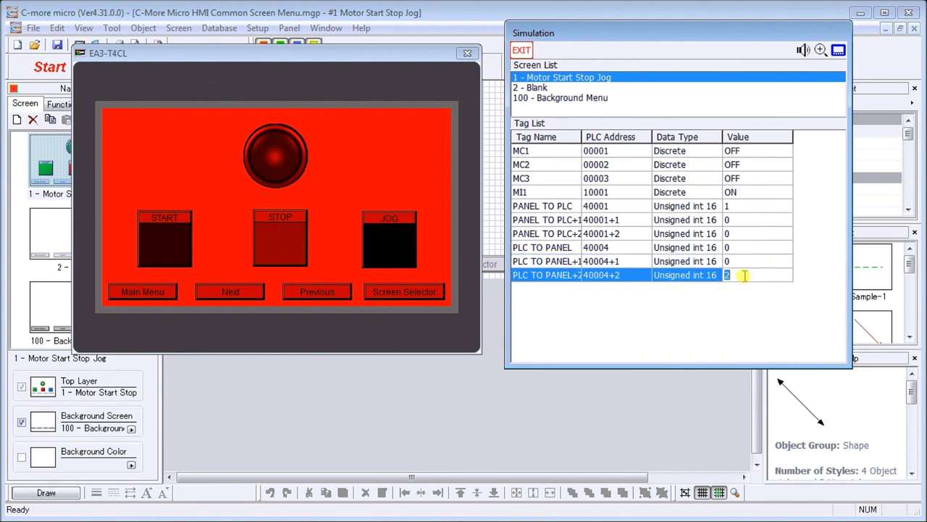
{"action": "type", "text": "3"}
{"action": "left_click", "coordinate": [717, 279]}
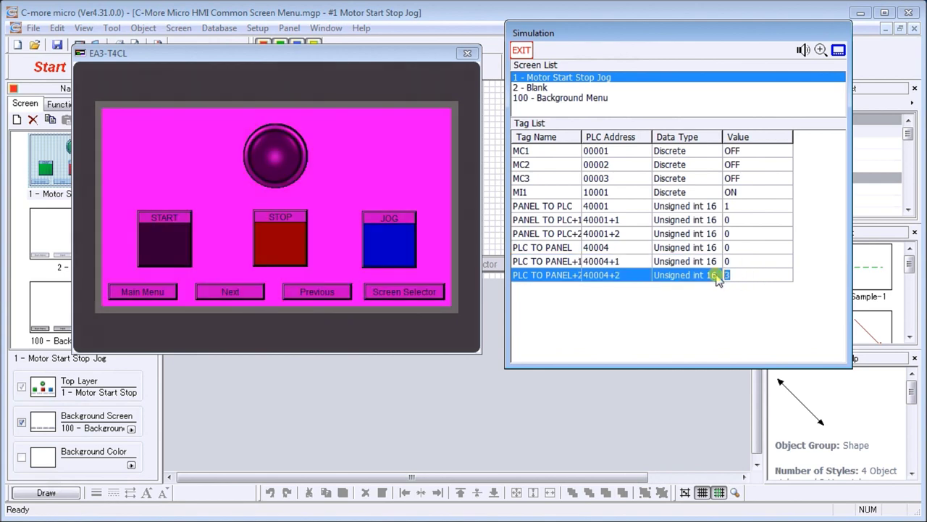
{"action": "left_click", "coordinate": [725, 276]}
{"action": "type", "text": "0"}
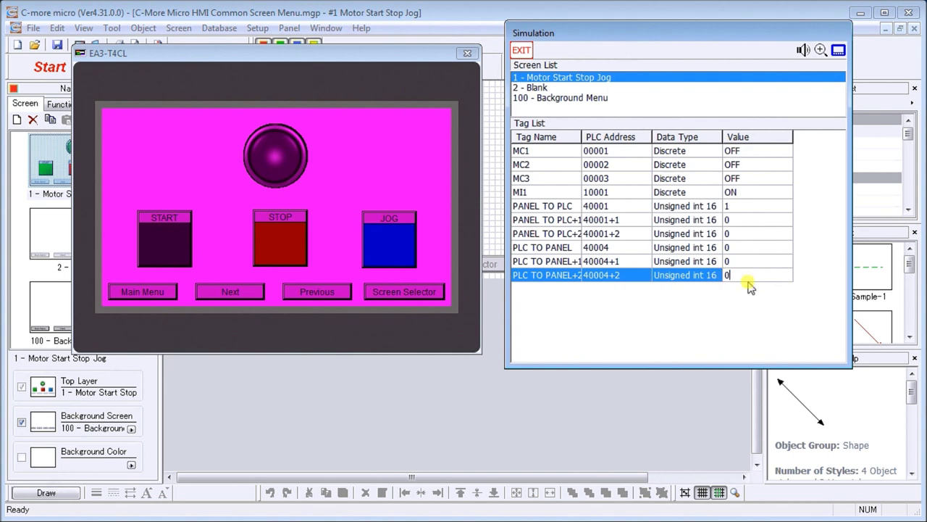